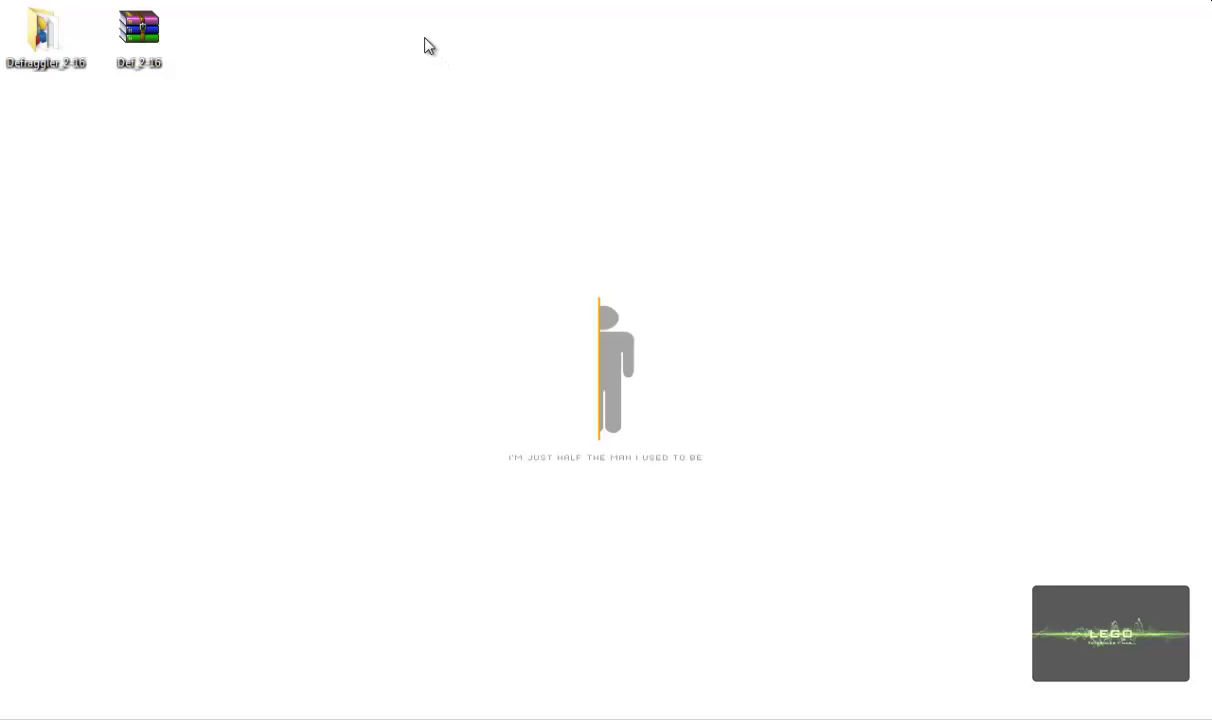
Open the Defraggler_2-16 folder from the desktop
click(158, 52)
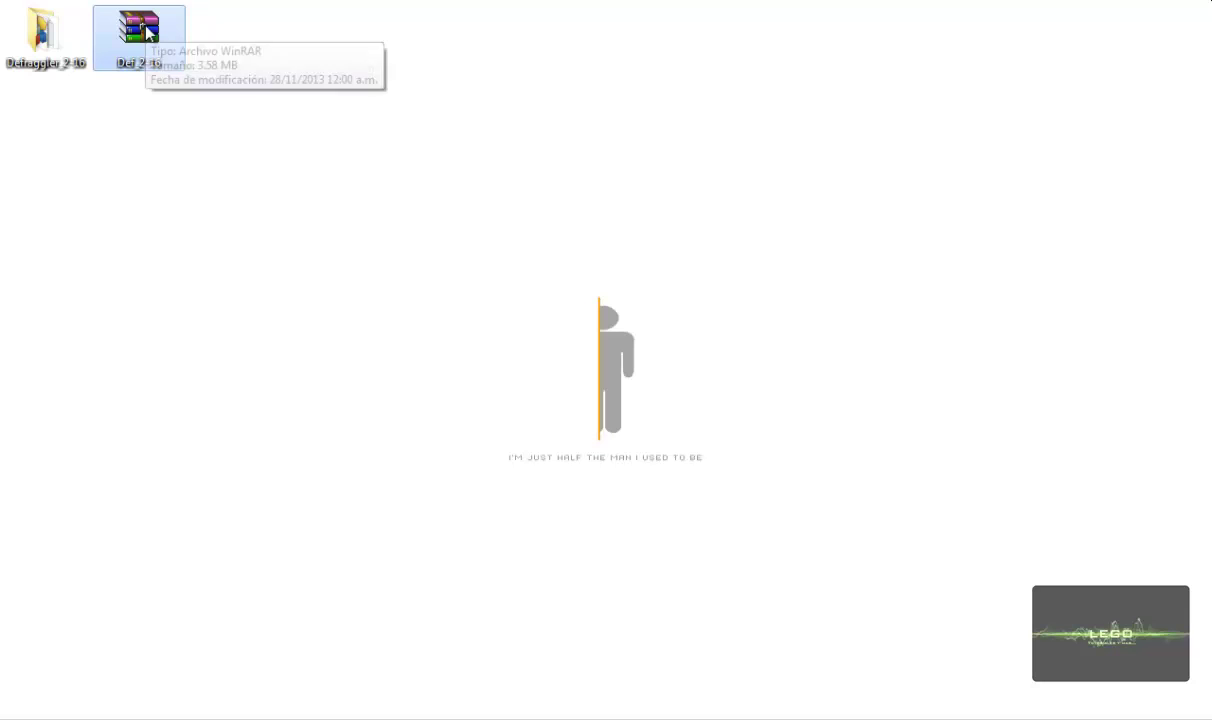
click(52, 47)
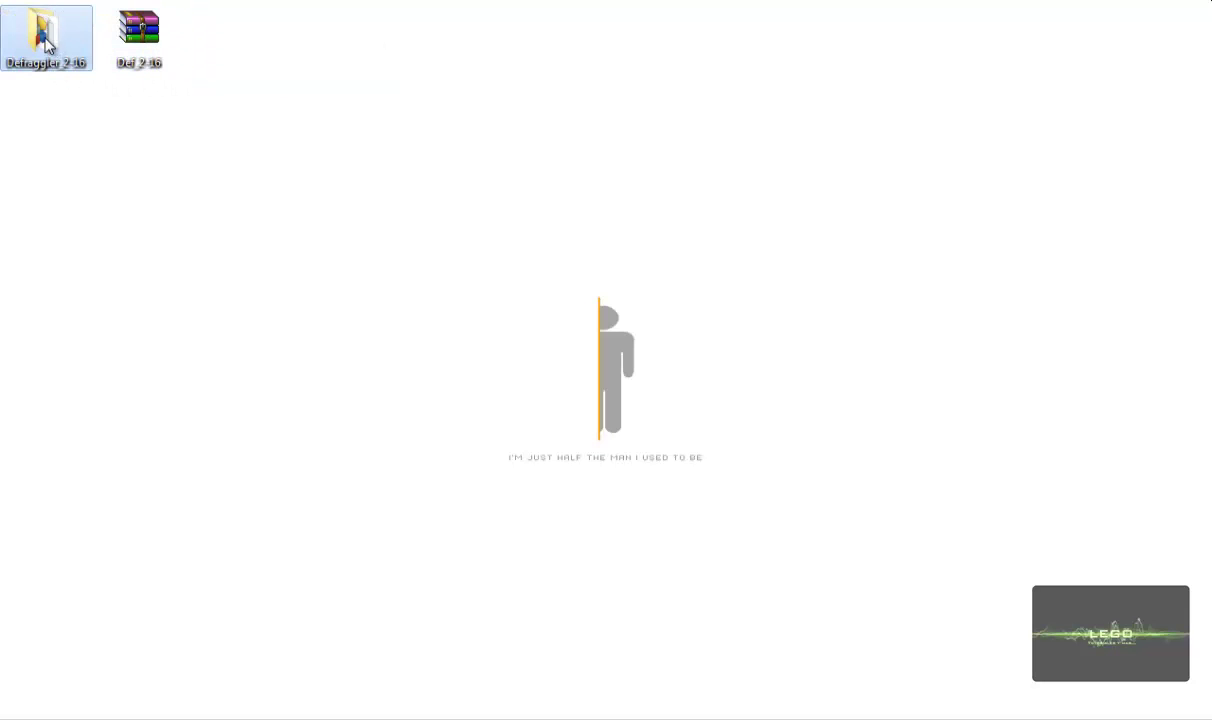
double_click(44, 33)
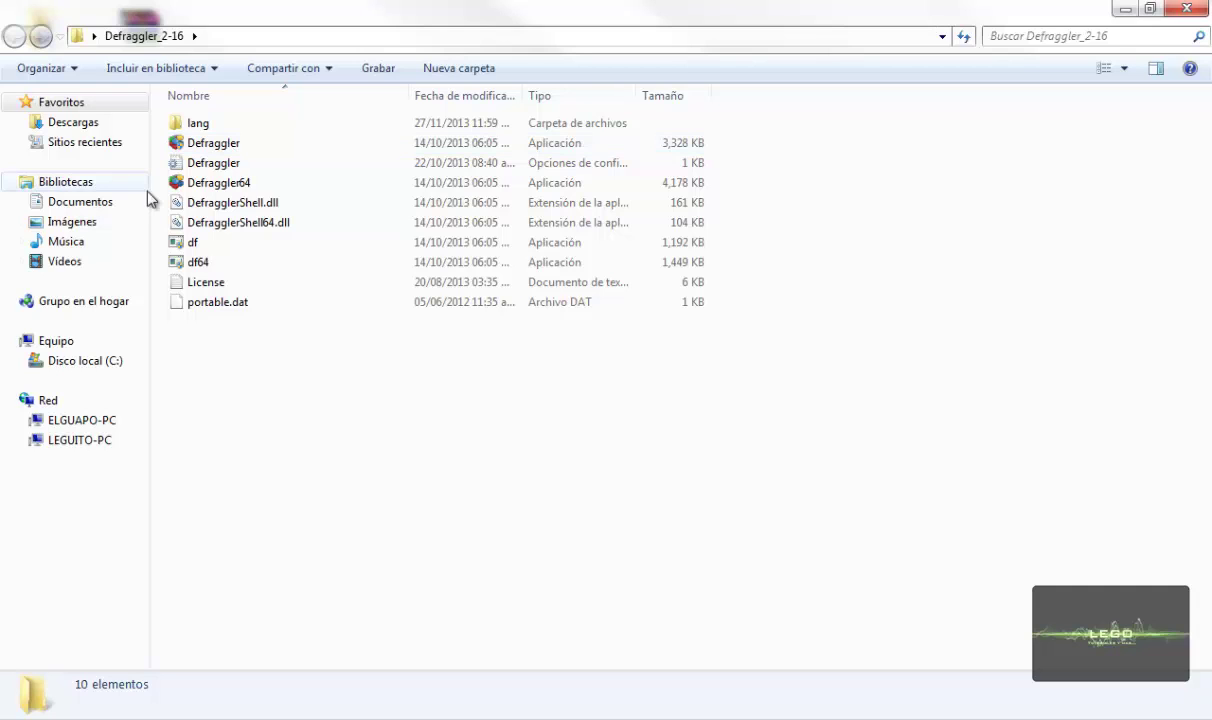
Run the 32-bit Defraggler application from the folder as administrator and maximize its window
click(208, 146)
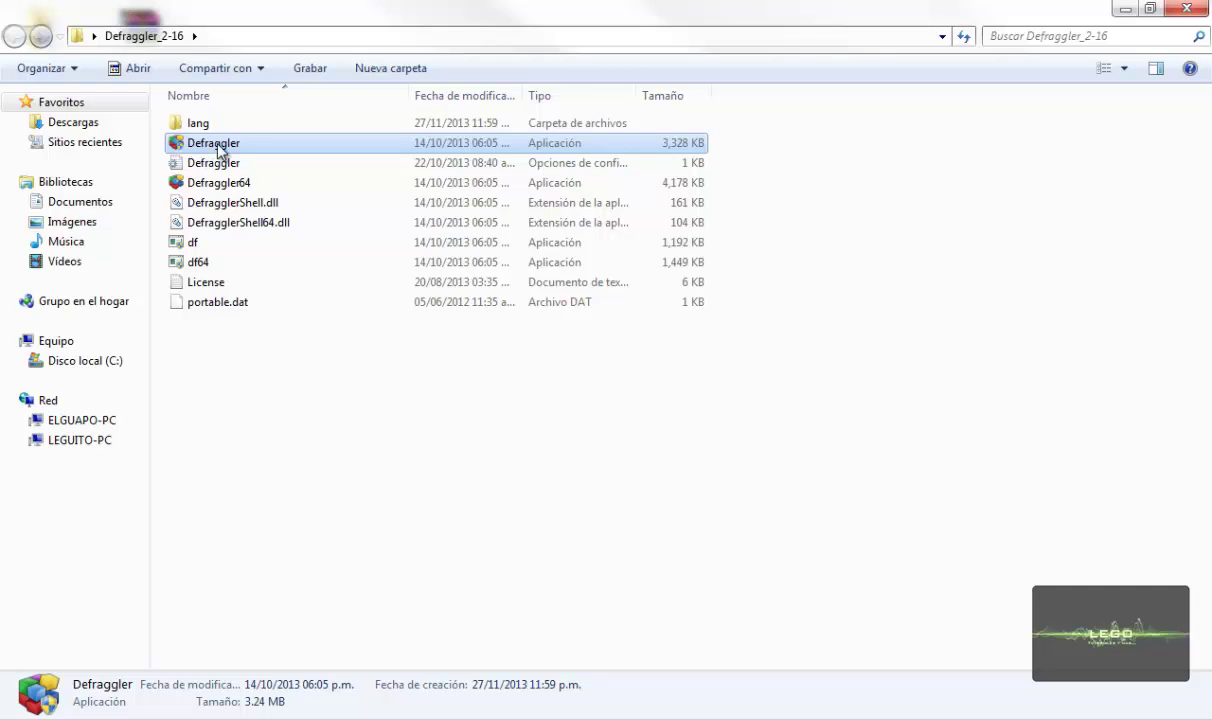
click(220, 184)
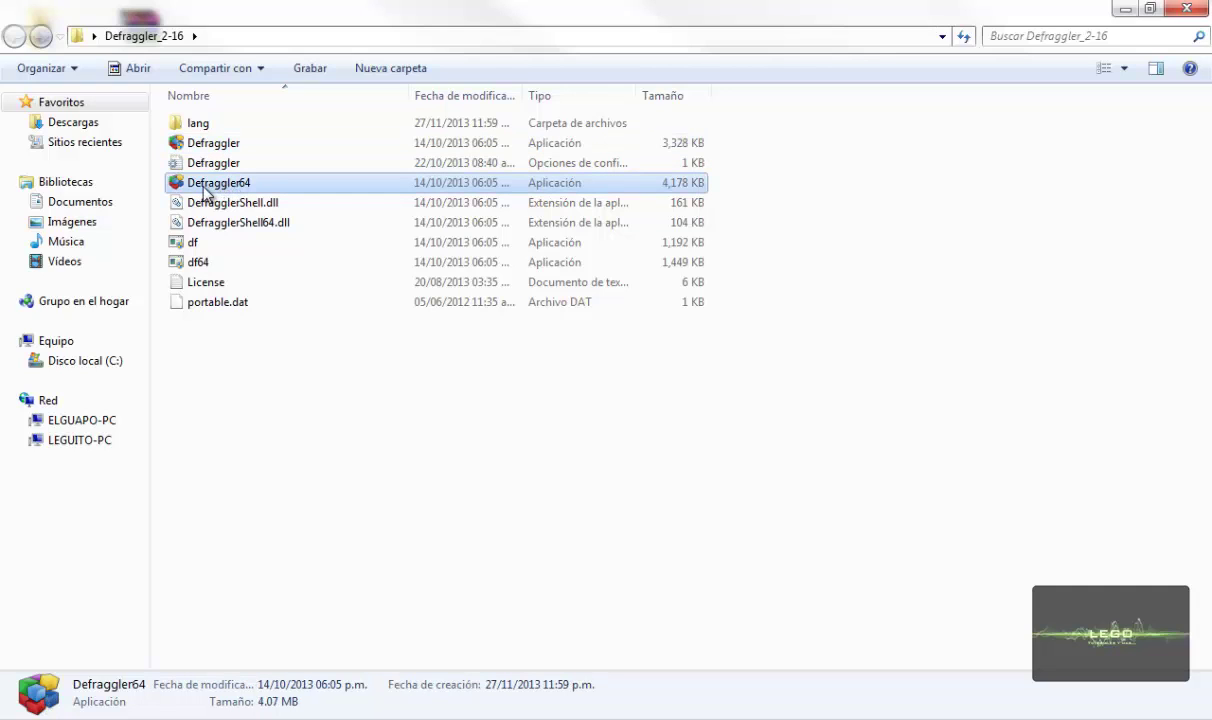
mouse_move(241, 194)
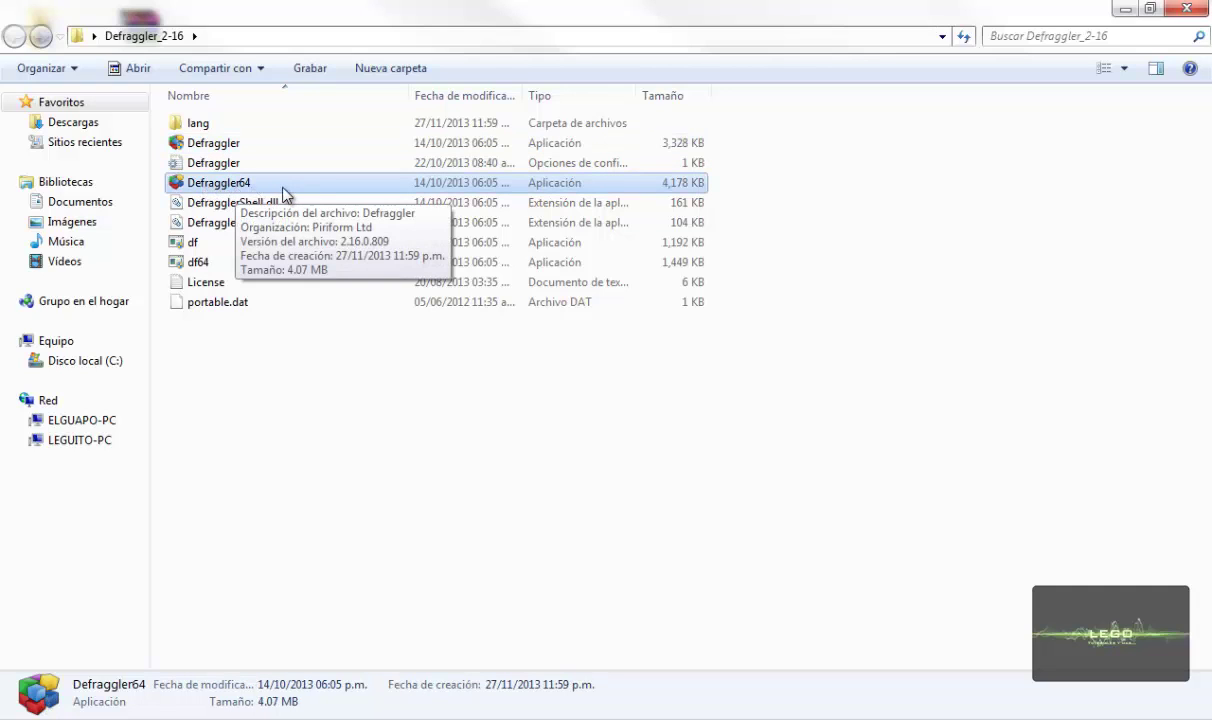
click(327, 449)
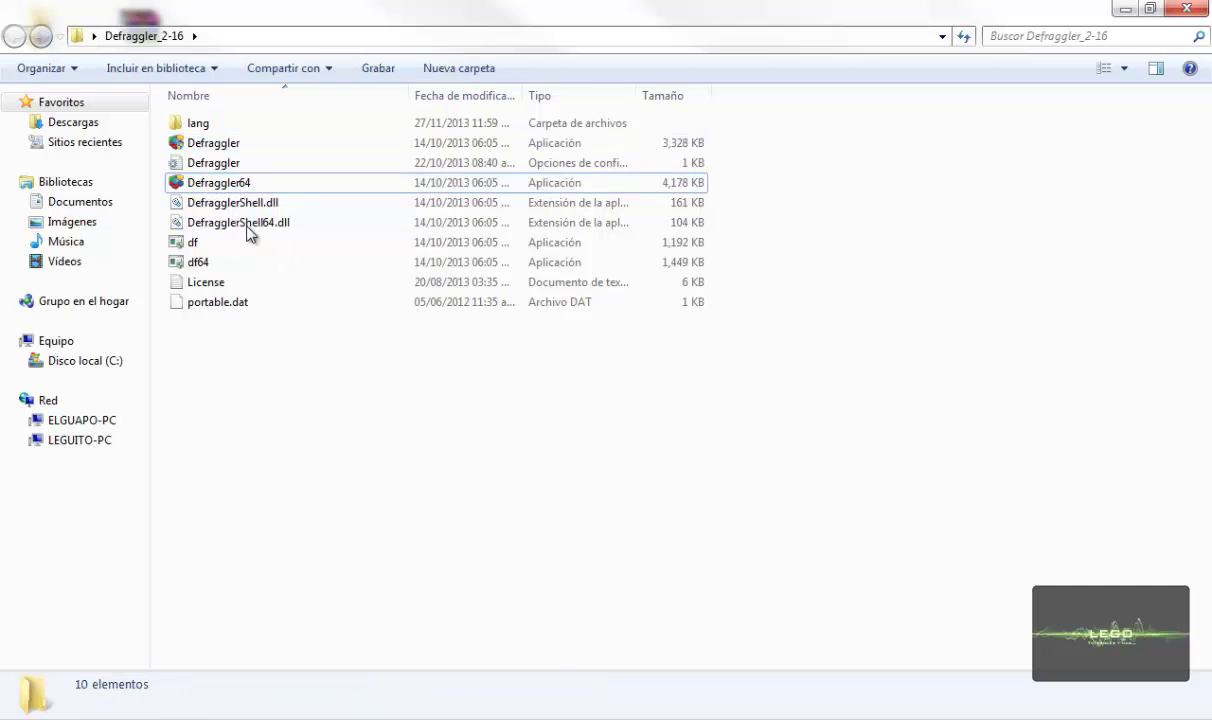
click(228, 148)
right_click(228, 148)
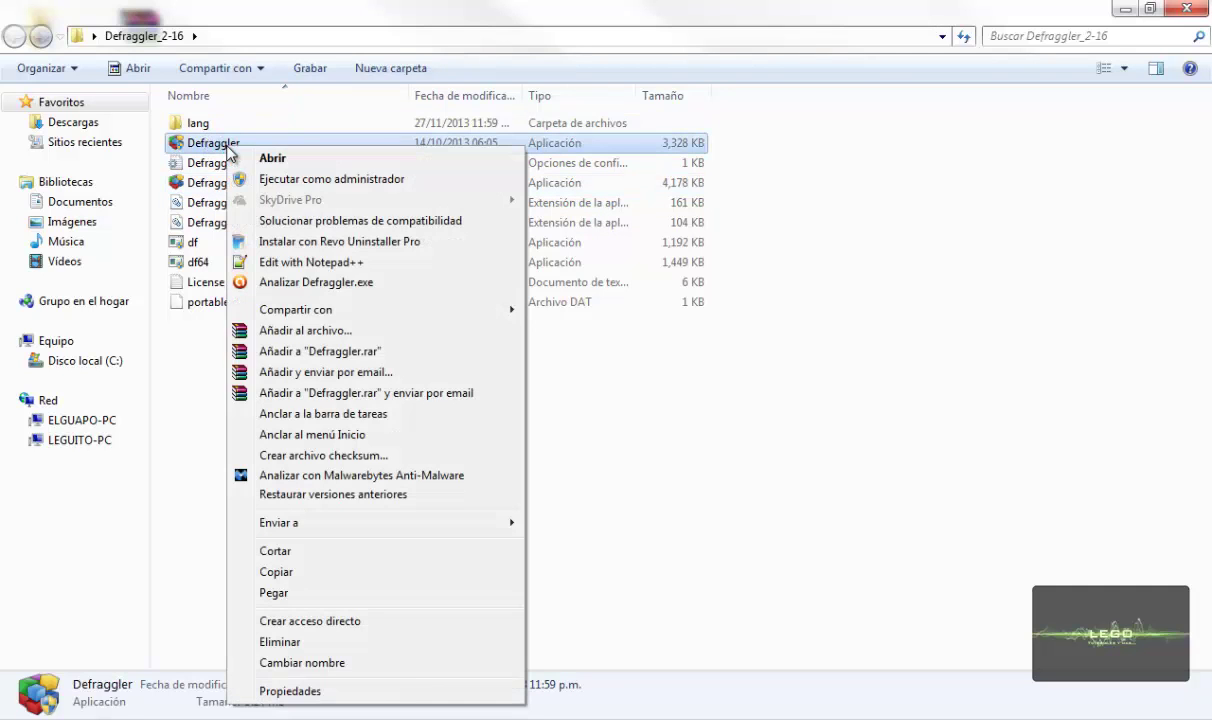
click(350, 182)
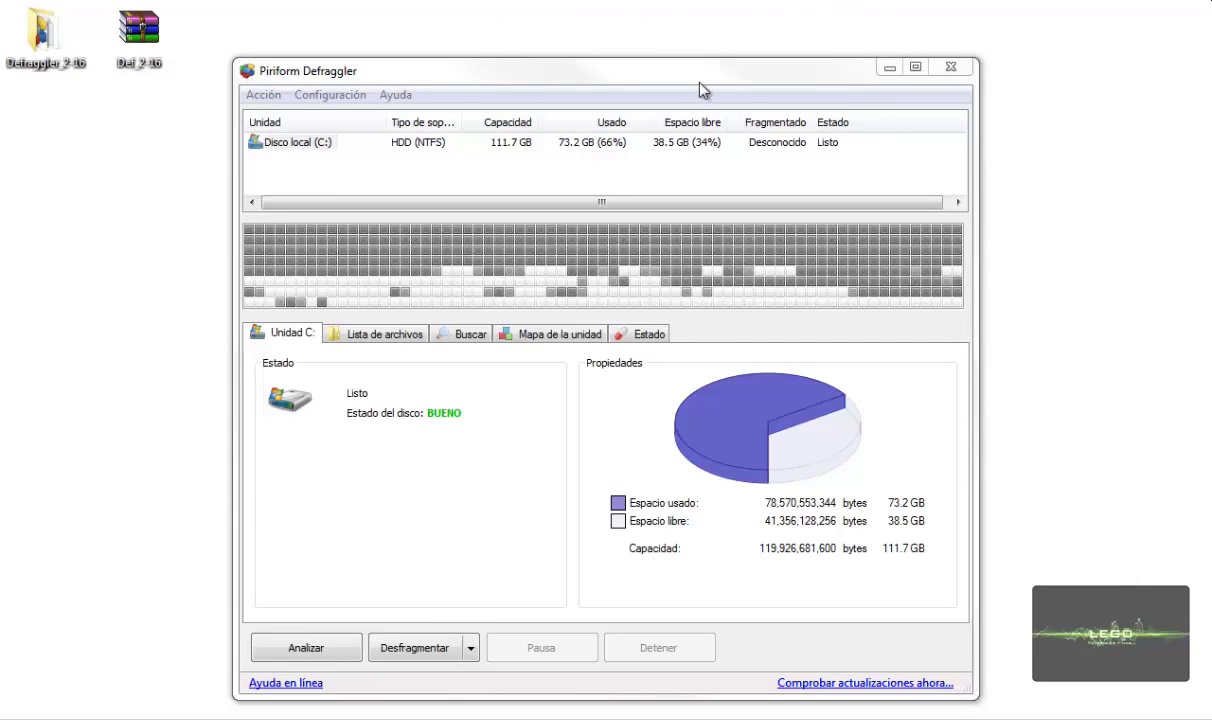
click(914, 68)
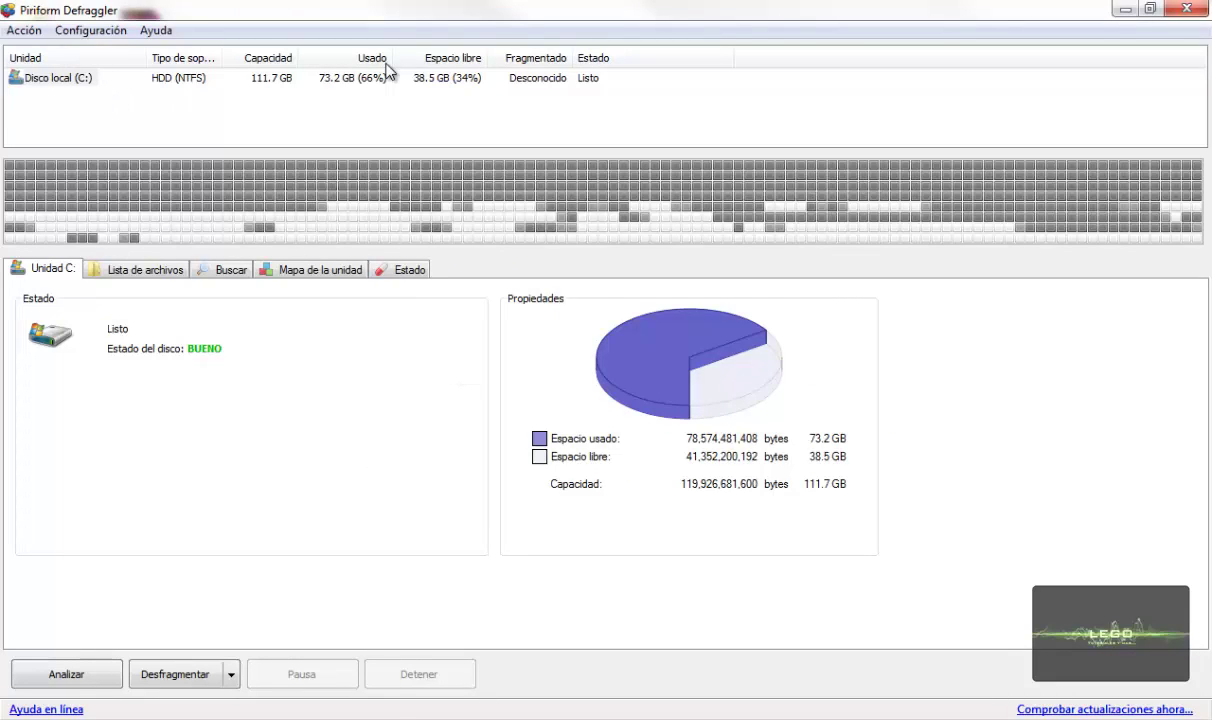
click(55, 32)
mouse_move(20, 37)
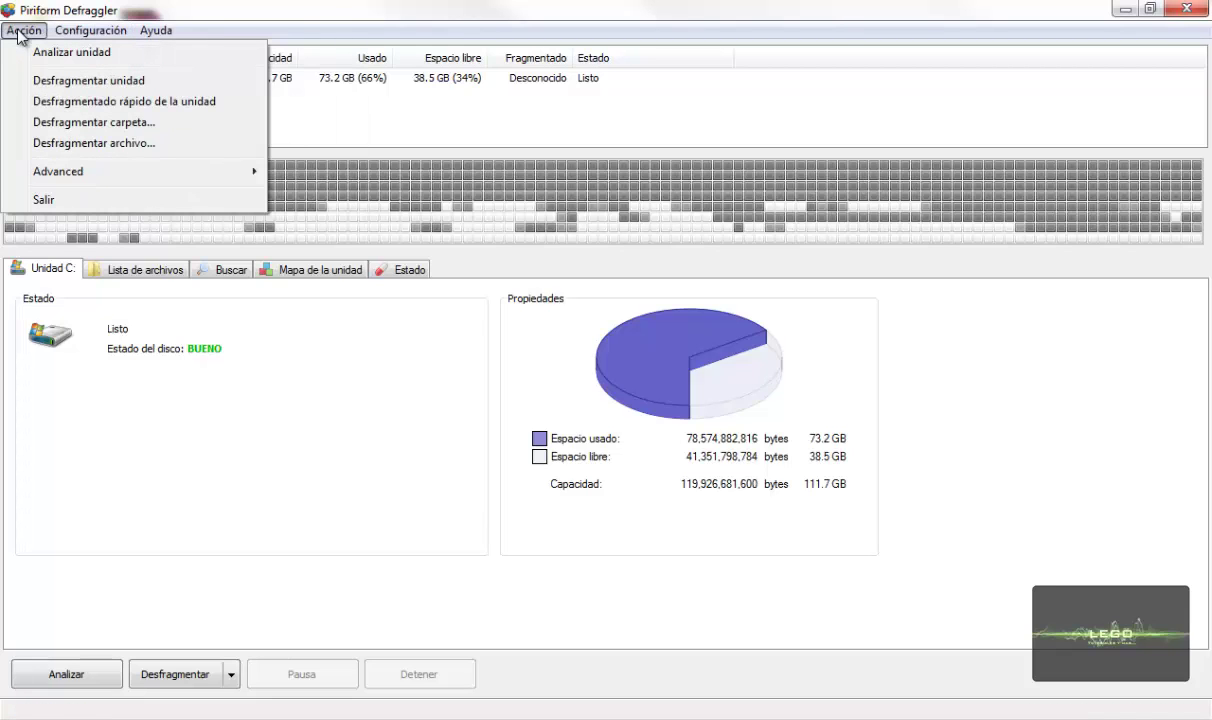
click(20, 35)
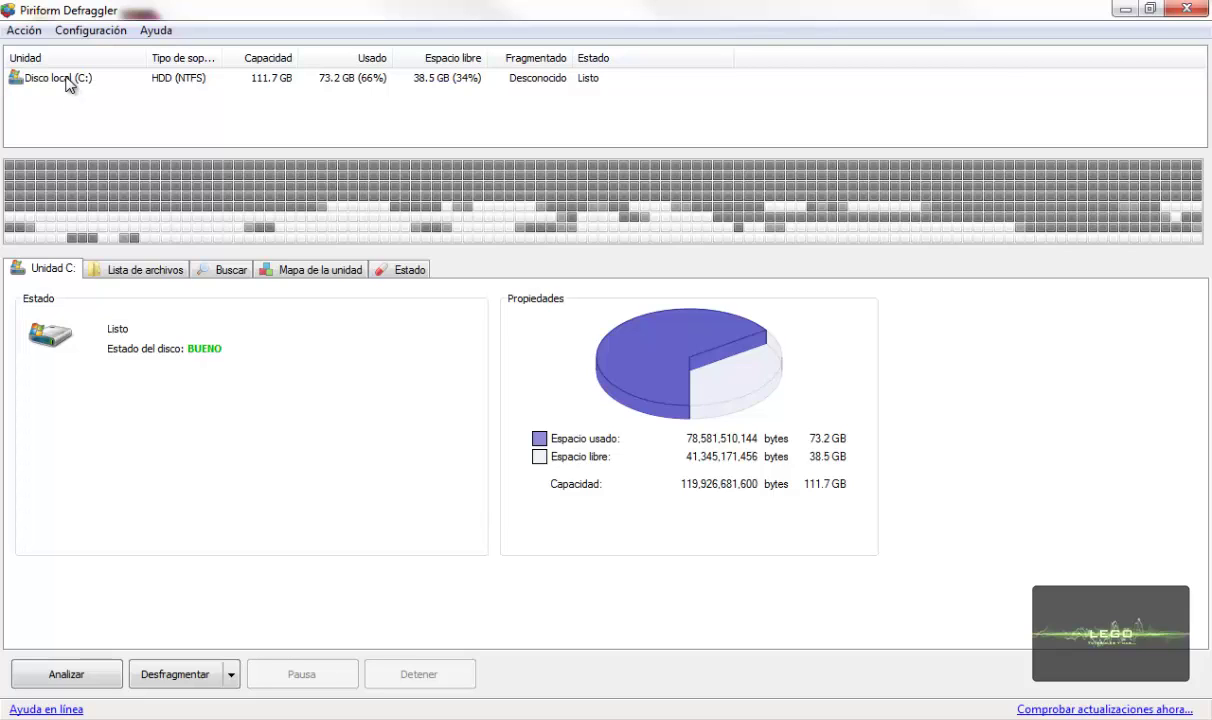
Analyze the local disk (C:) for fragmentation, agreeing to empty the Recycle Bin first
click(68, 82)
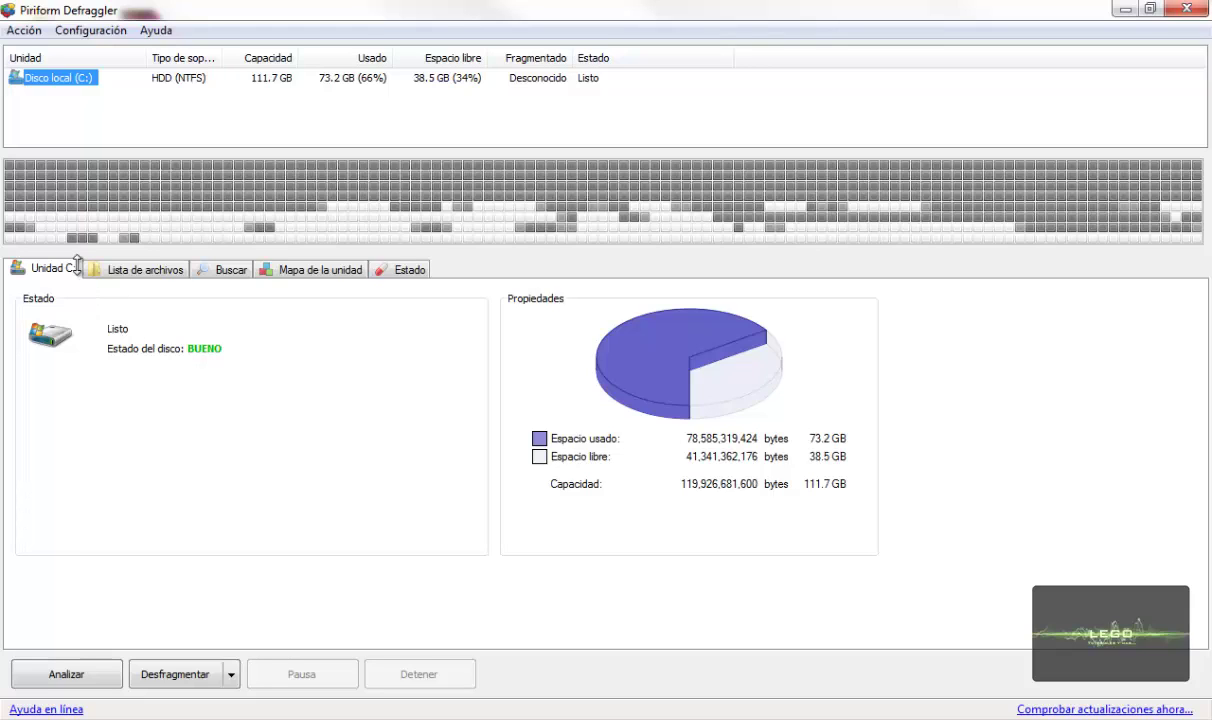
click(66, 675)
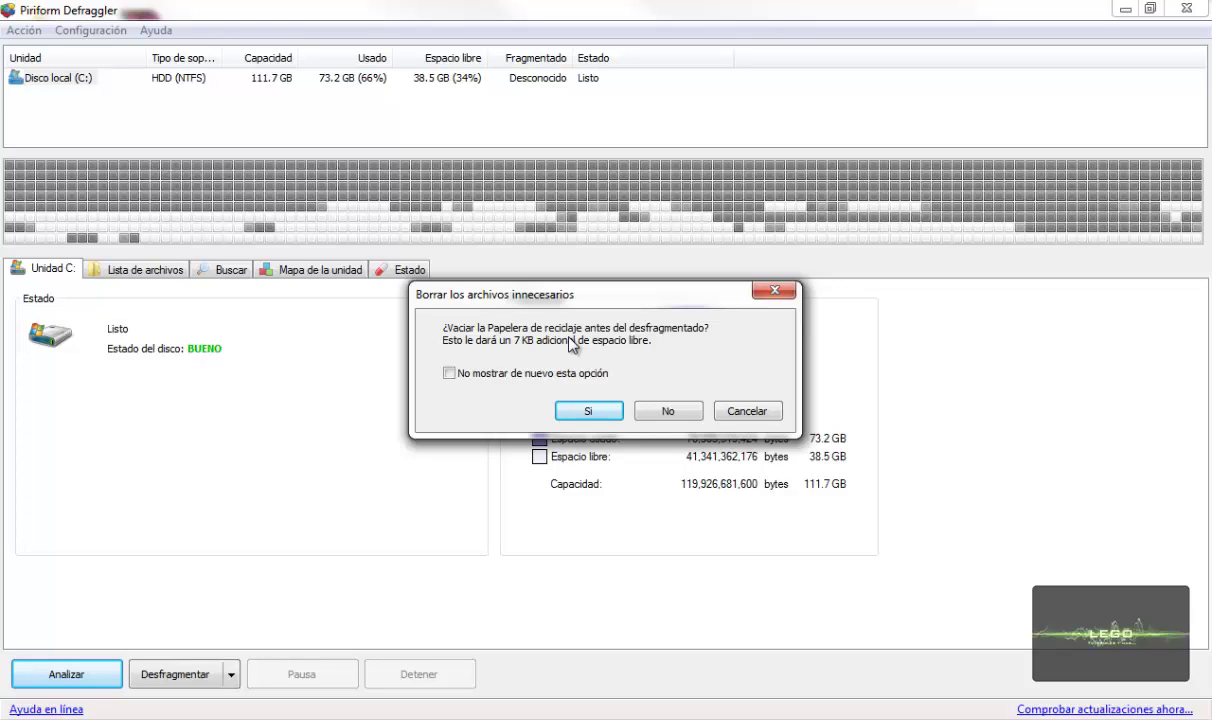
click(612, 411)
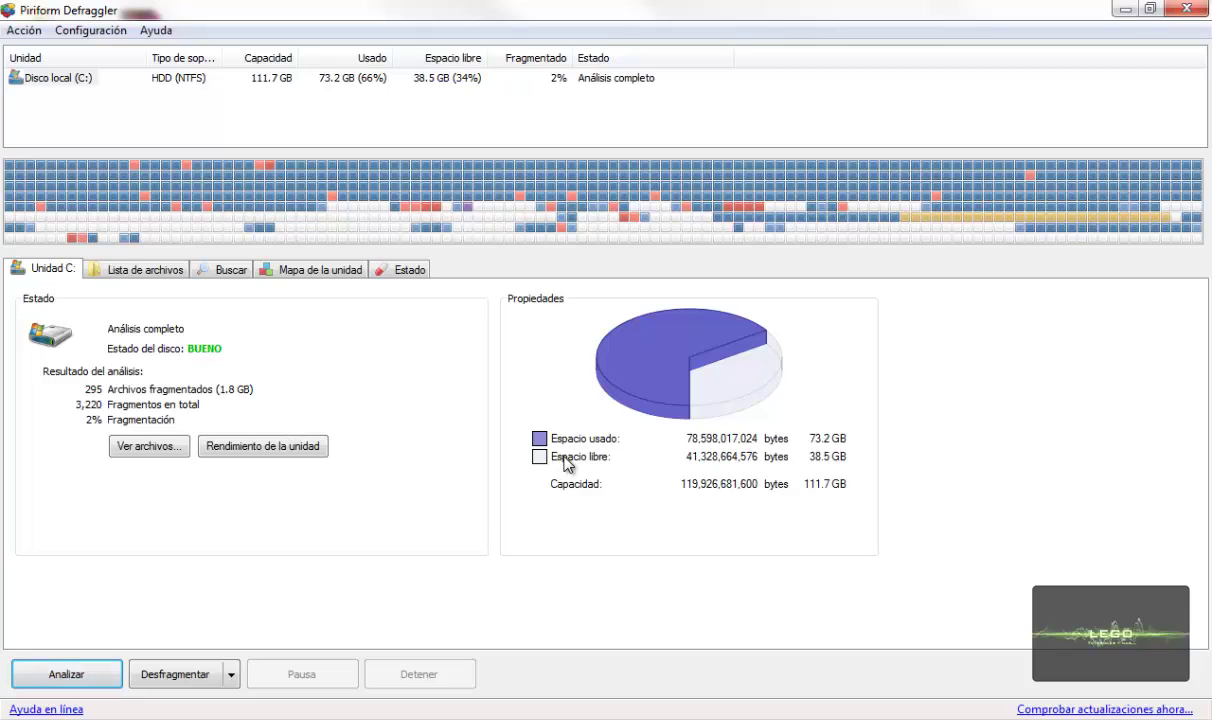
Examine the drive map's colour legend and the disk's health status with its full attribute list
click(312, 264)
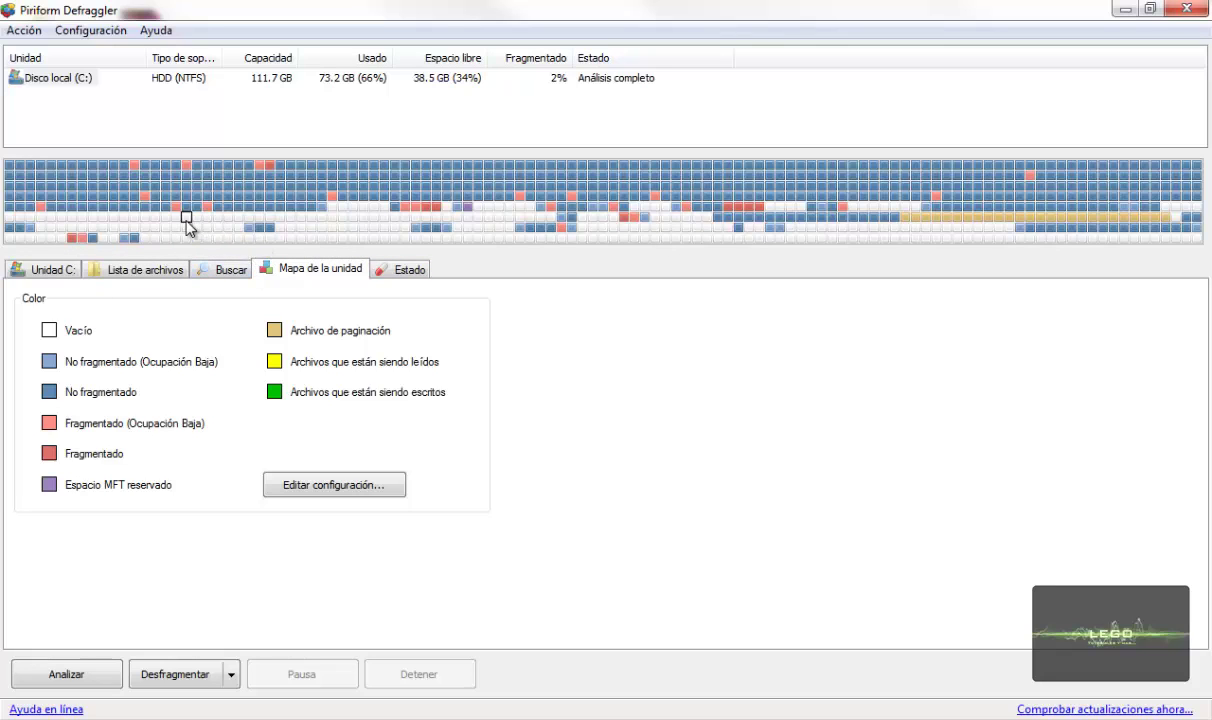
mouse_move(166, 188)
mouse_move(166, 241)
click(409, 270)
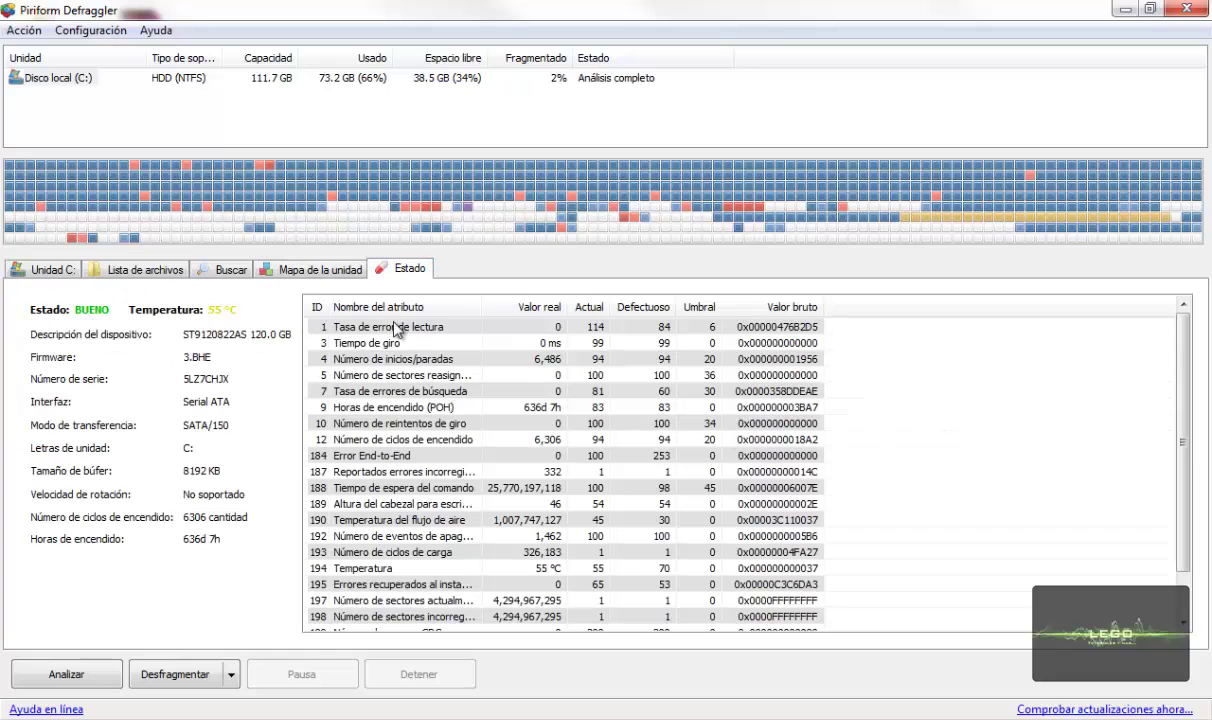
drag(1181, 362, 1193, 334)
drag(1187, 377, 1180, 305)
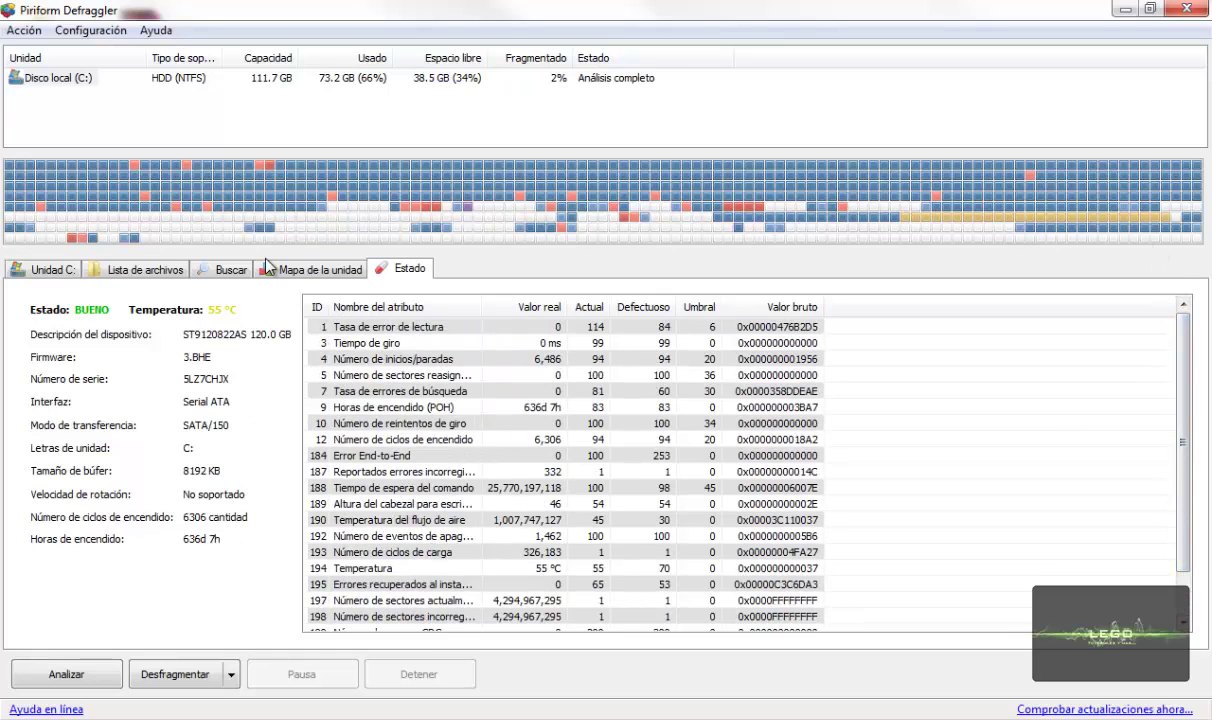
Look over the file search parameters and the list of fragmented files, and return to the drive C: summary
click(230, 271)
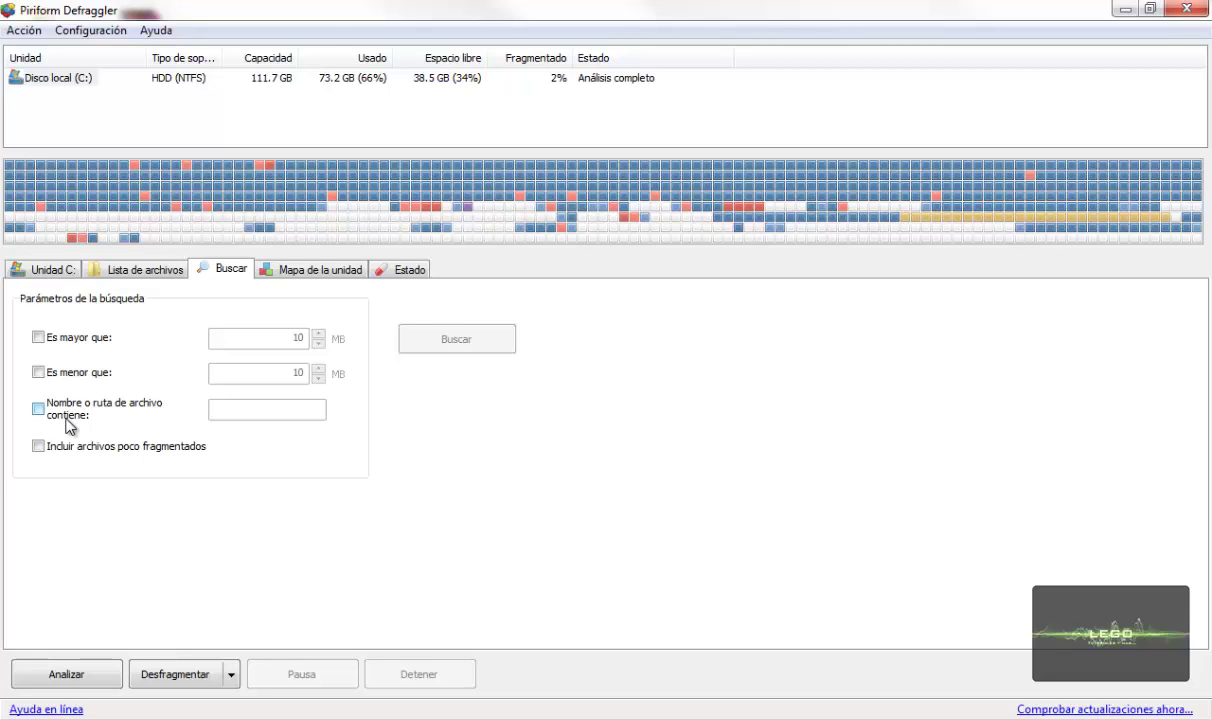
click(144, 271)
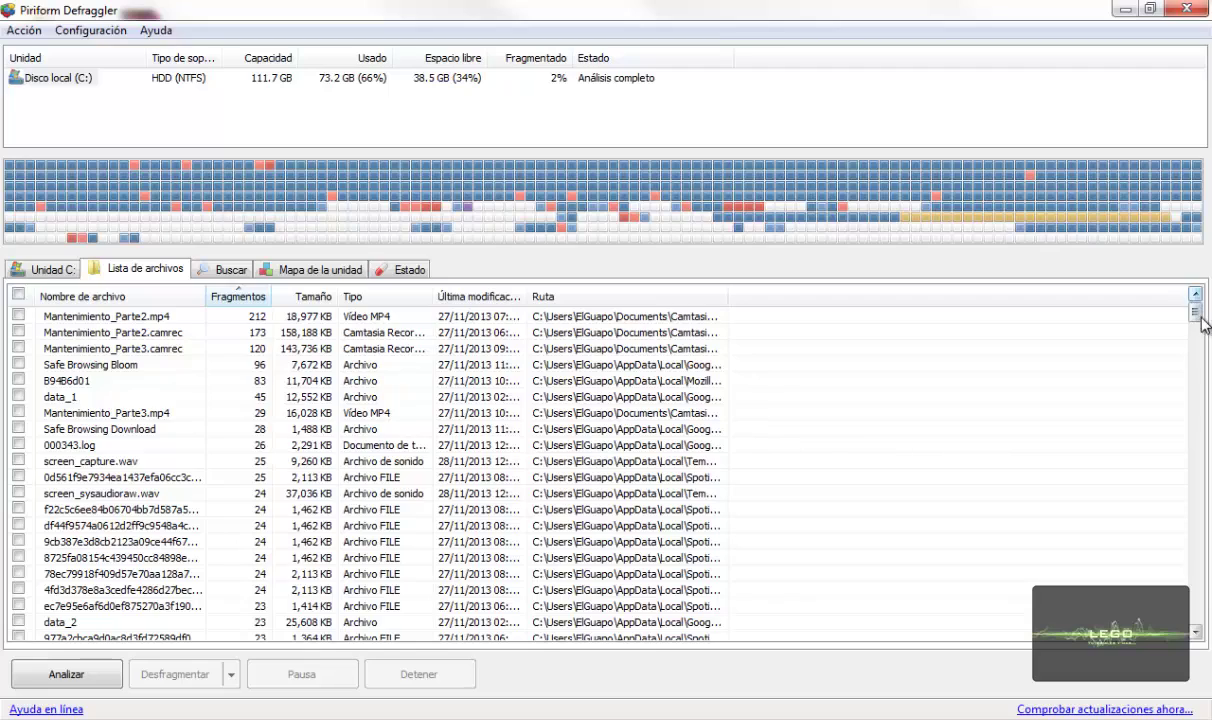
mouse_move(1196, 314)
mouse_down()
mouse_move(1196, 612)
mouse_move(1196, 312)
mouse_up()
click(45, 268)
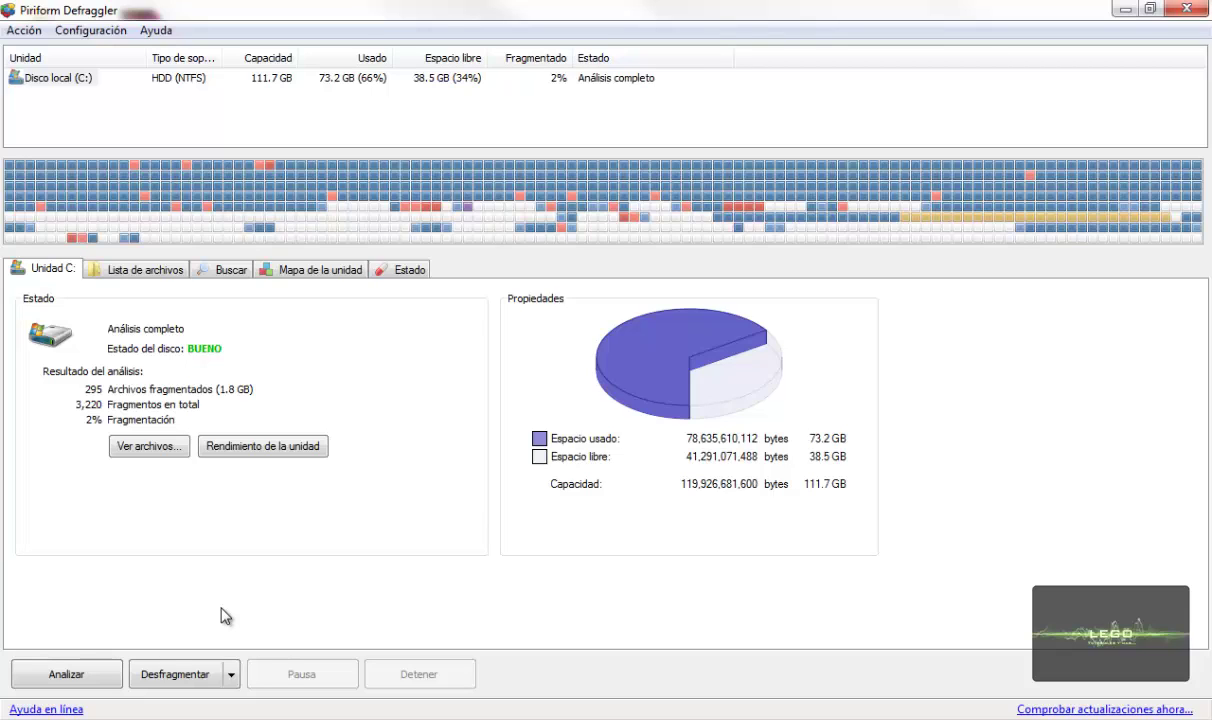
View the available defragmentation modes for drive C: without starting one, and close Defraggler
click(233, 679)
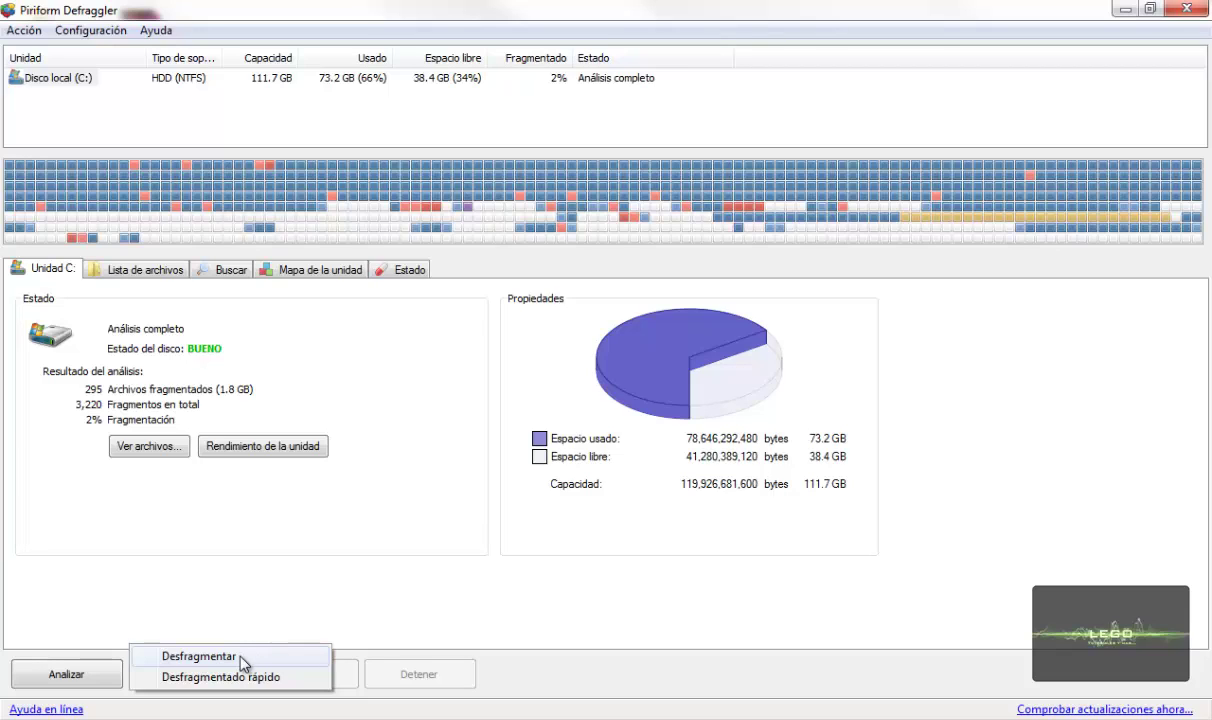
click(316, 585)
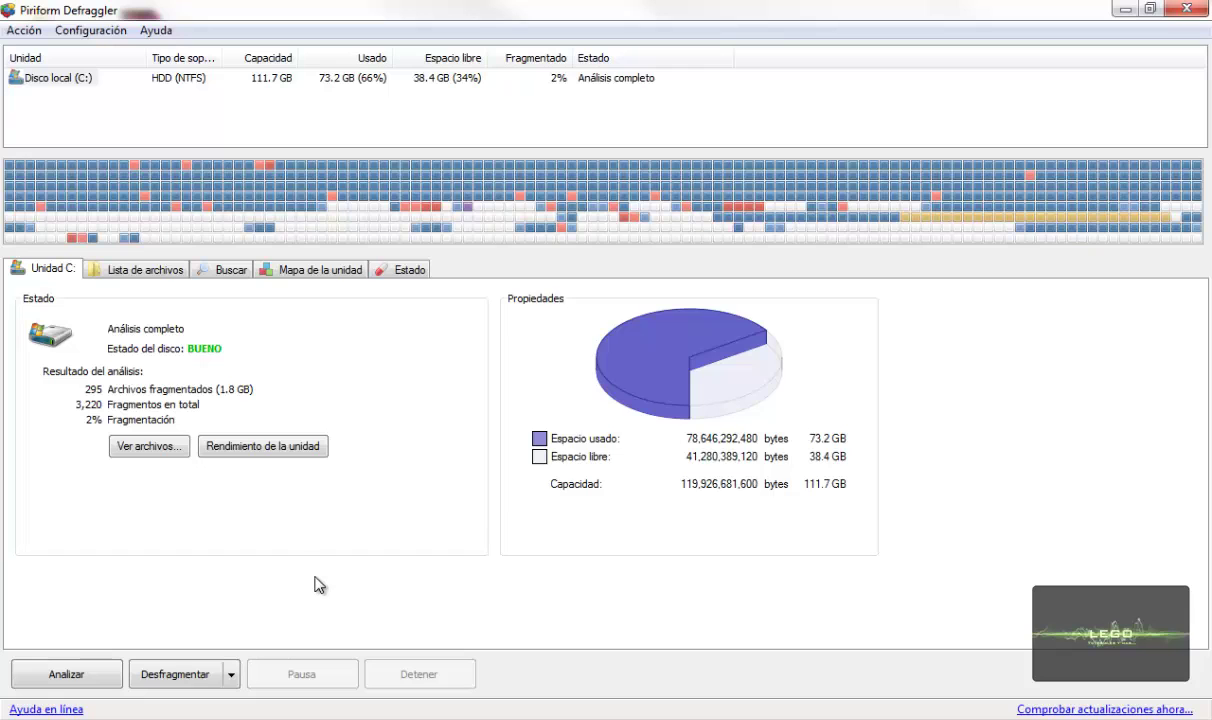
click(1185, 8)
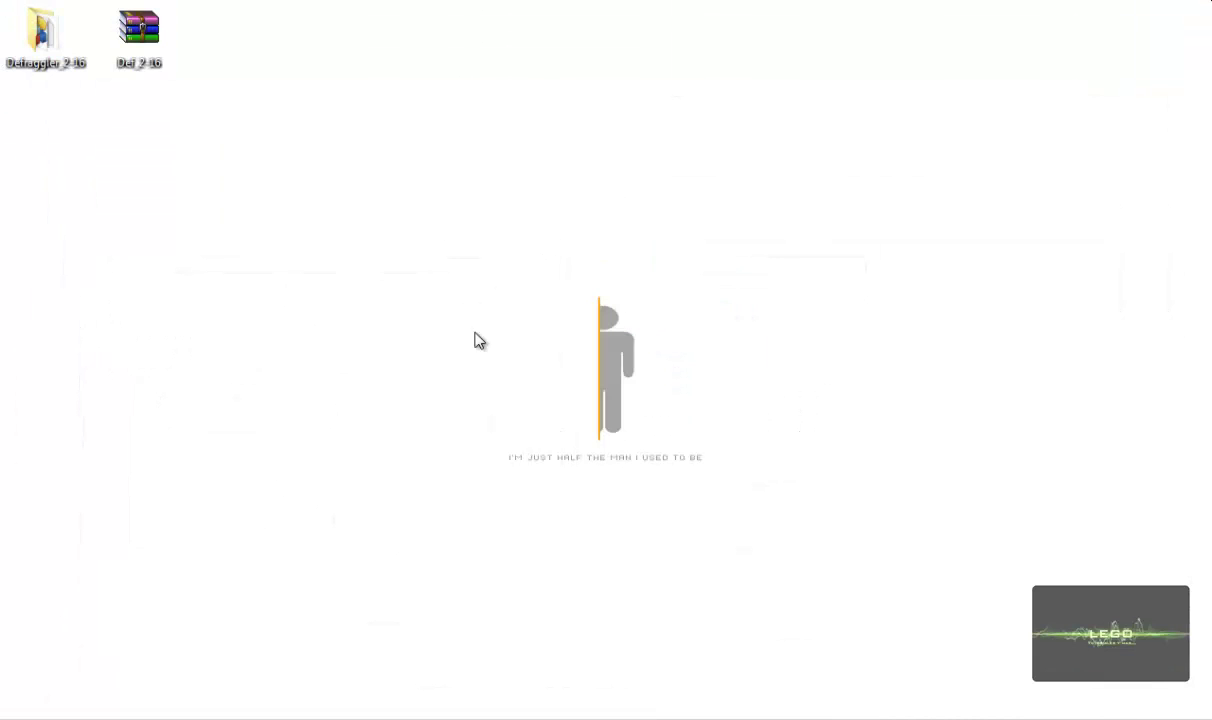
drag(344, 254, 890, 595)
drag(391, 218, 822, 577)
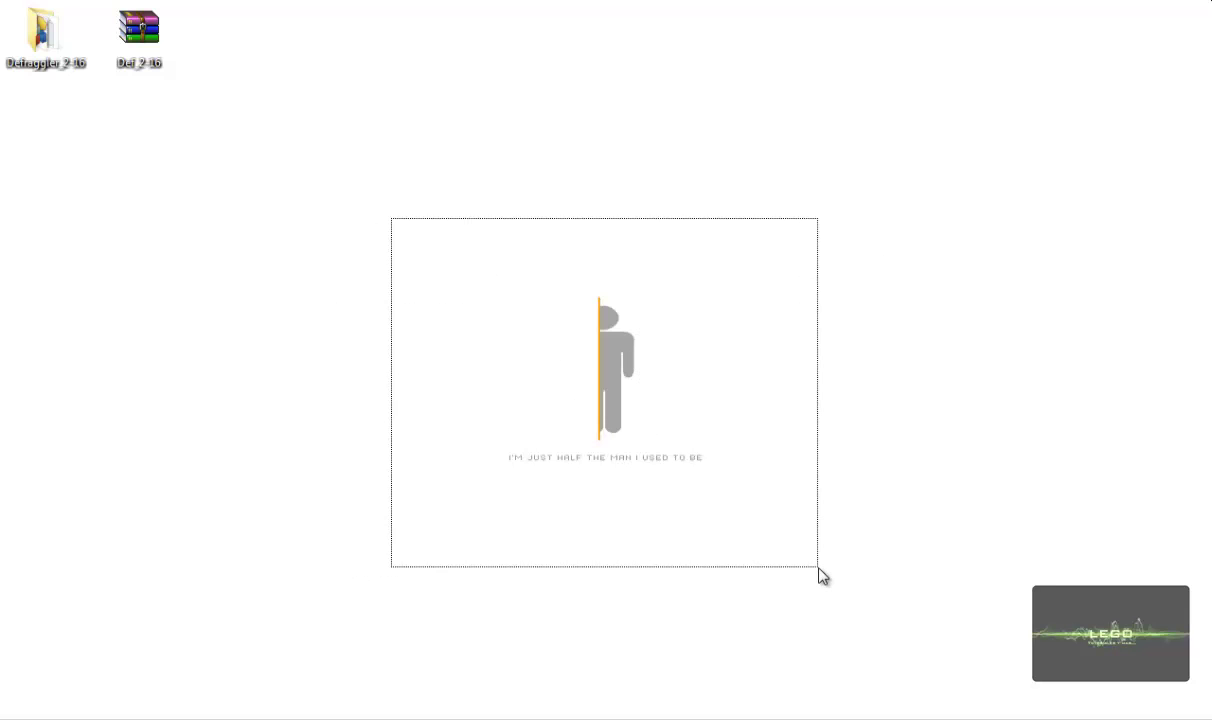
drag(819, 570, 800, 555)
drag(348, 167, 887, 621)
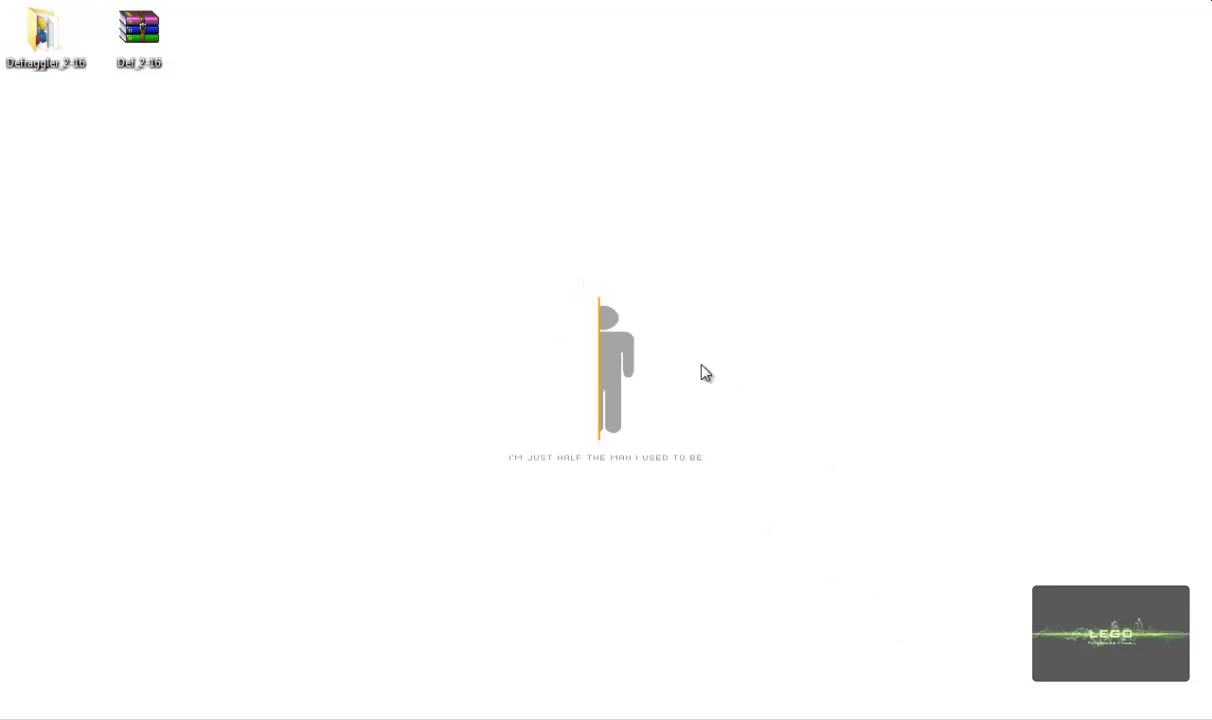
drag(413, 252, 915, 610)
drag(357, 283, 1034, 607)
drag(849, 276, 826, 526)
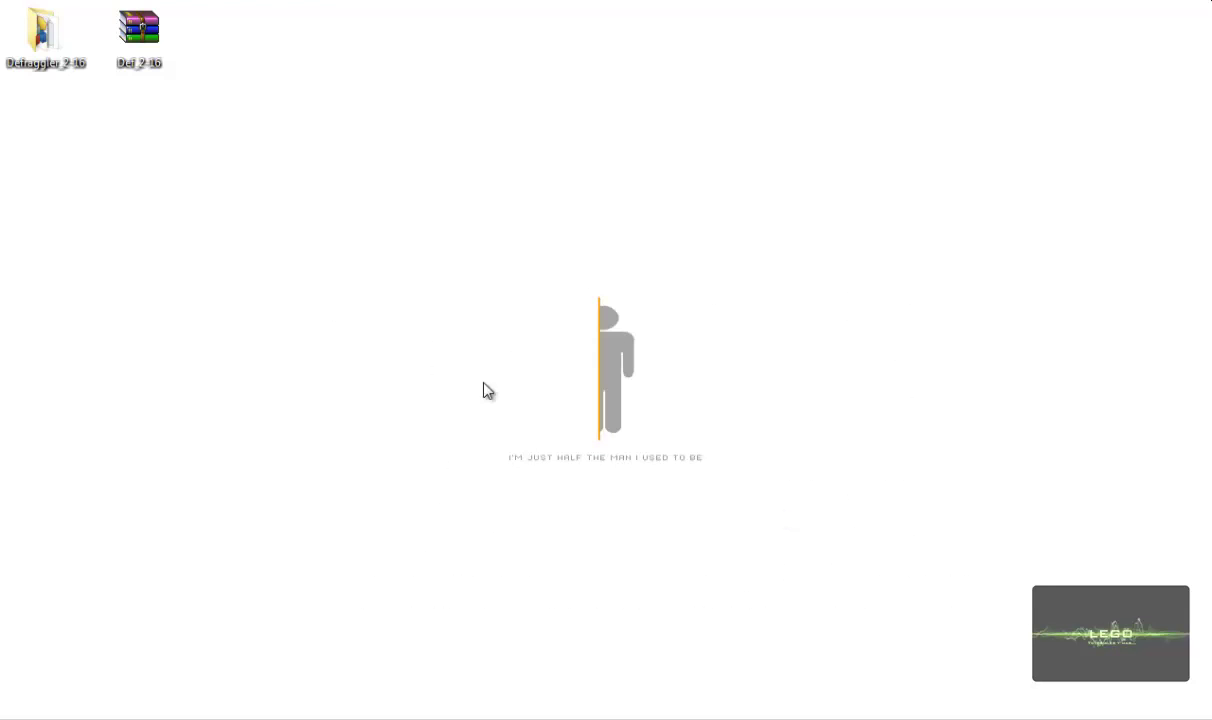